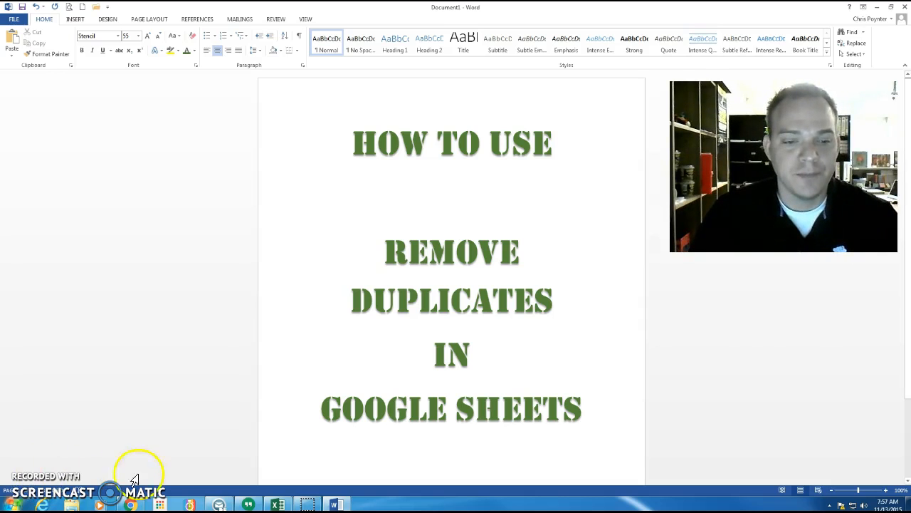
Step: Switch to the Demo Sheet for Find Dups spreadsheet in Chrome and look up the Remove Duplicates add-on in the add-on store
{"action": "left_click", "coordinate": [131, 504]}
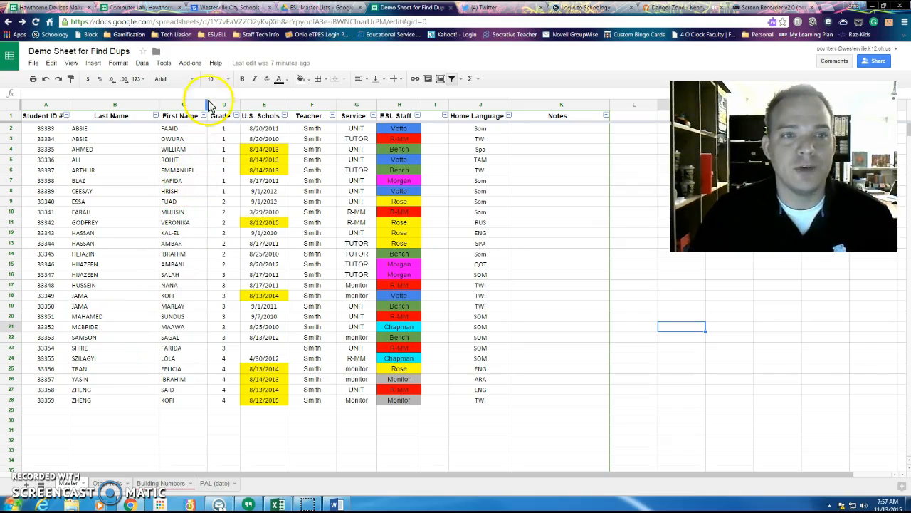
{"action": "left_click", "coordinate": [195, 64]}
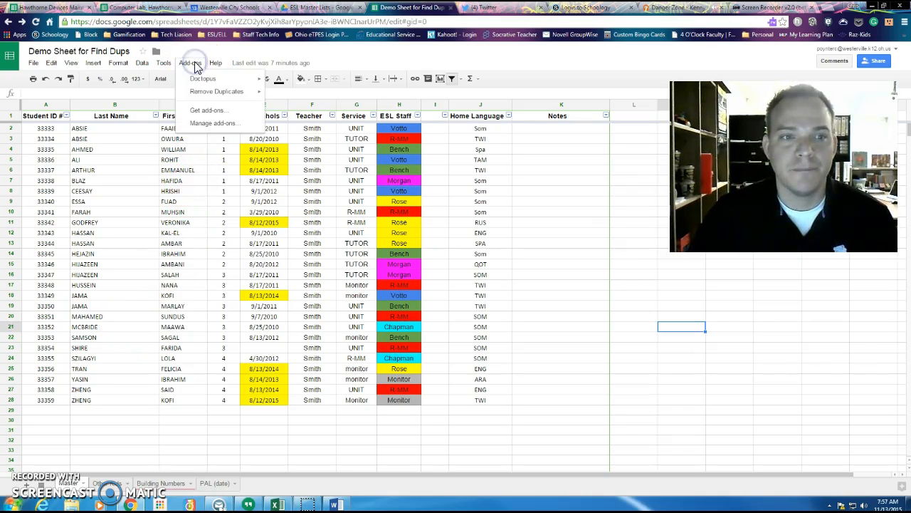
{"action": "left_click", "coordinate": [205, 111]}
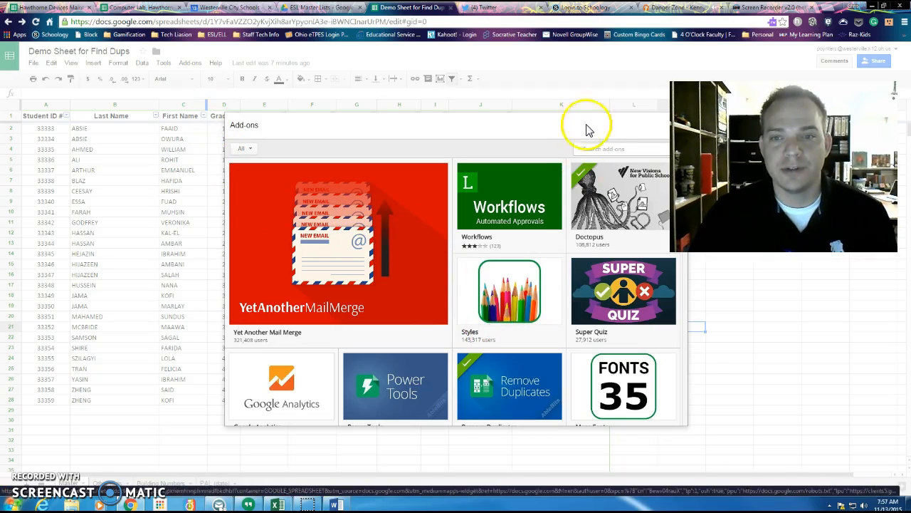
{"action": "mouse_move", "coordinate": [530, 390]}
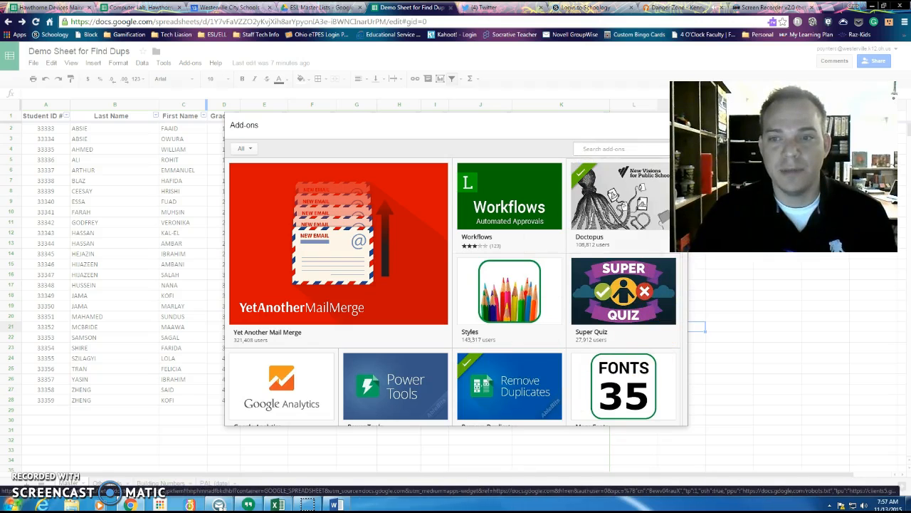
{"action": "scroll", "coordinate": [681, 270], "scroll_direction": "down", "scroll_amount": 3}
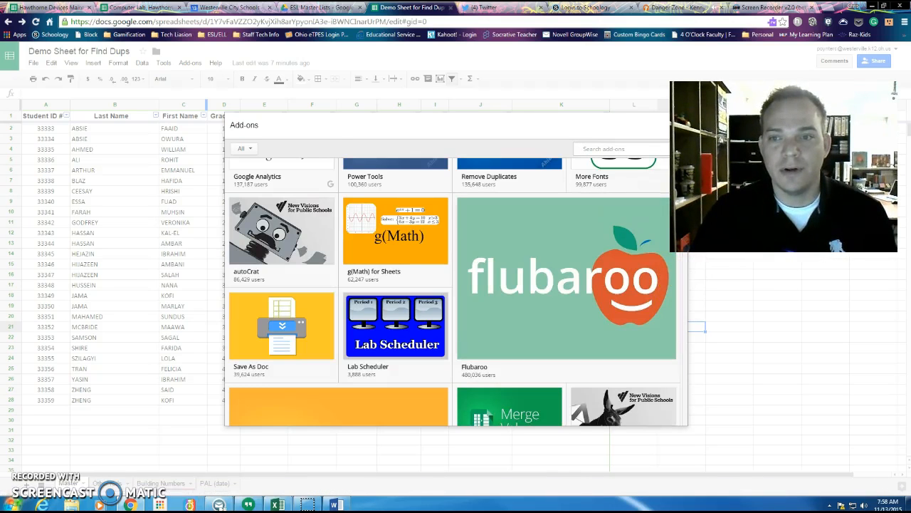
{"action": "left_click_drag", "start_coordinate": [686, 165], "coordinate": [686, 153]}
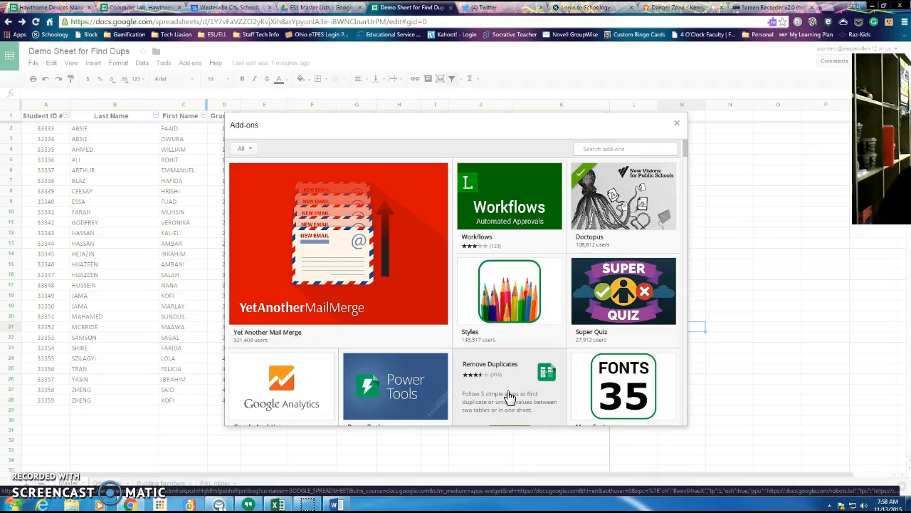
{"action": "left_click", "coordinate": [677, 126]}
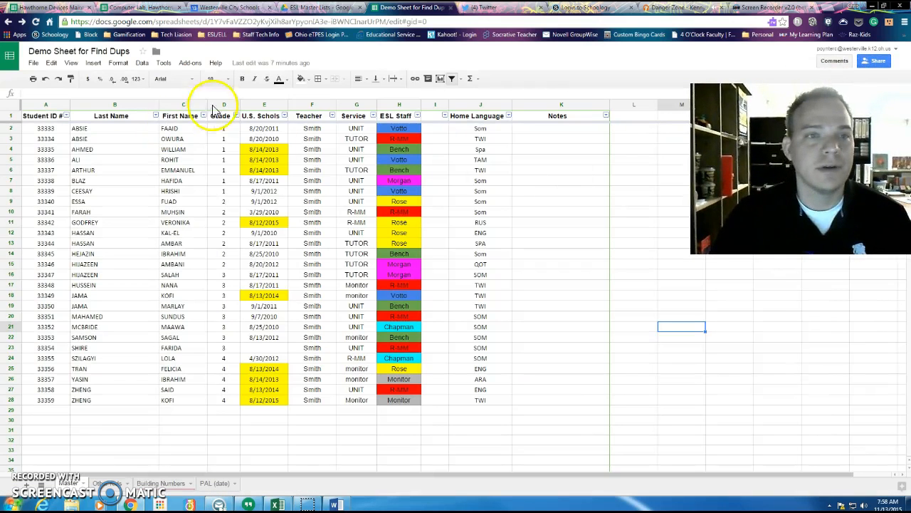
{"action": "left_click", "coordinate": [190, 62]}
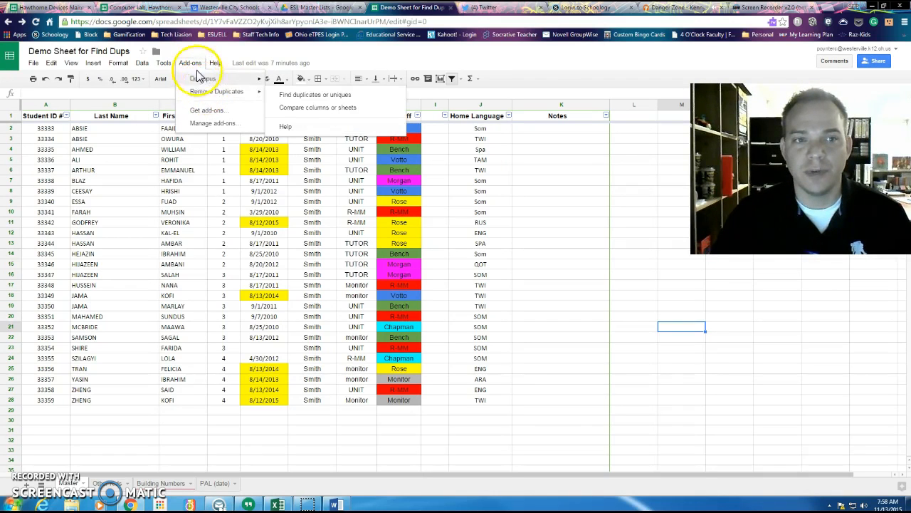
{"action": "left_click", "coordinate": [196, 66]}
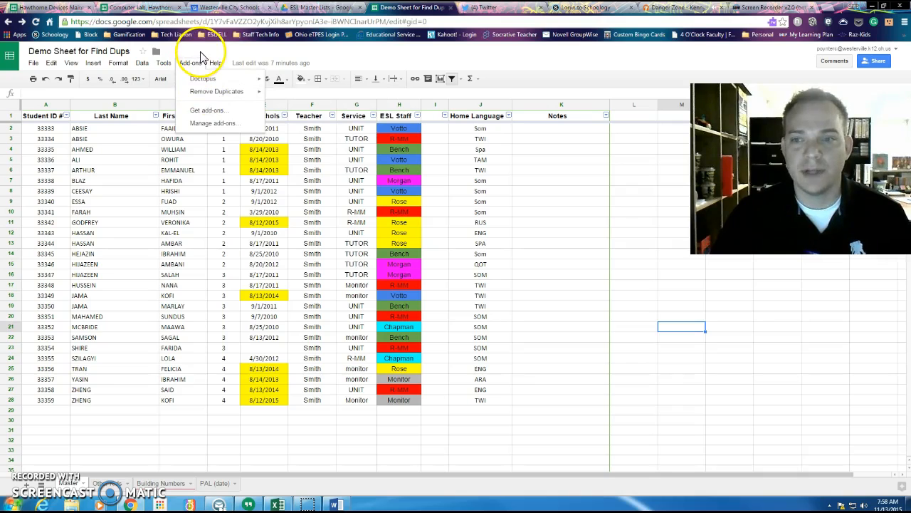
{"action": "left_click", "coordinate": [201, 57]}
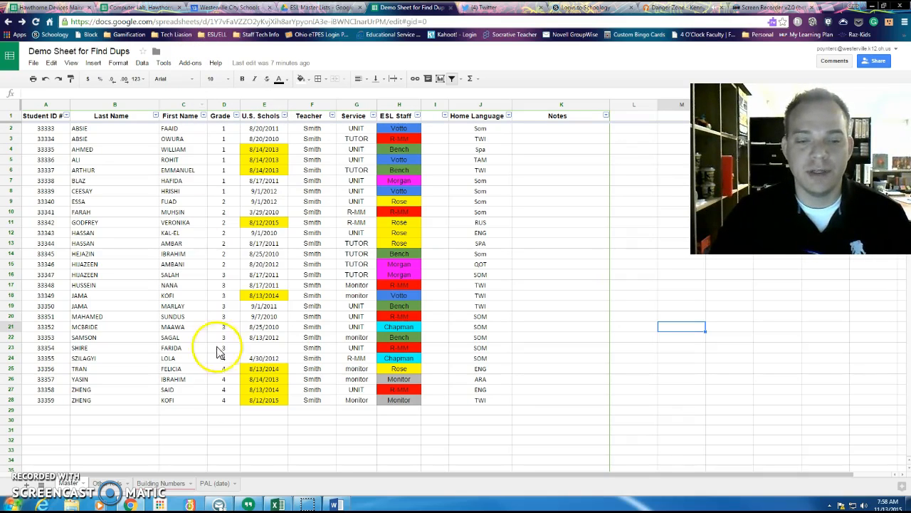
Step: Switch to the Book1 workbook in Excel, copy its entire worksheet, and return to the Google spreadsheet
{"action": "mouse_move", "coordinate": [279, 504]}
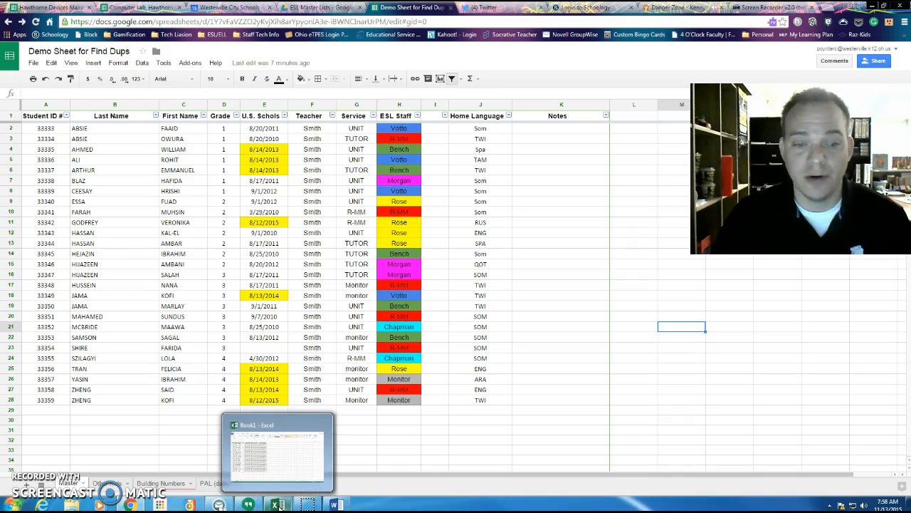
{"action": "left_click", "coordinate": [279, 504]}
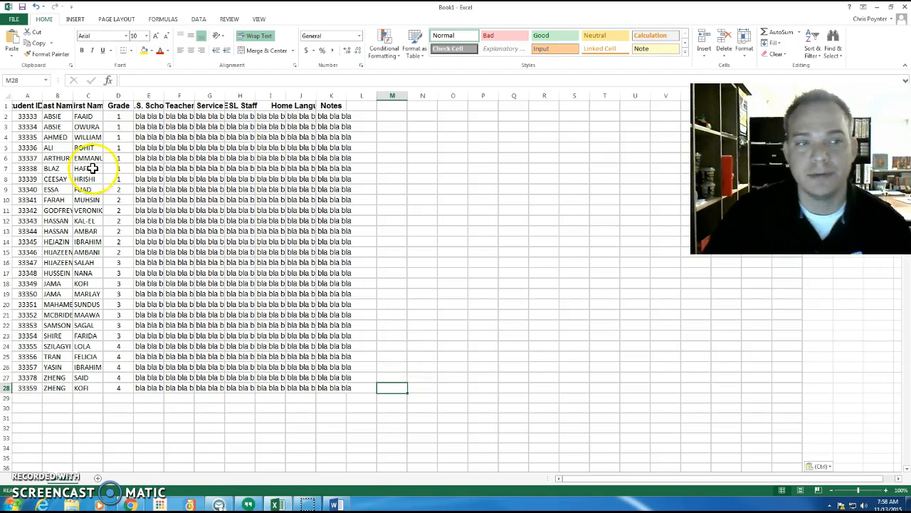
{"action": "left_click", "coordinate": [7, 97]}
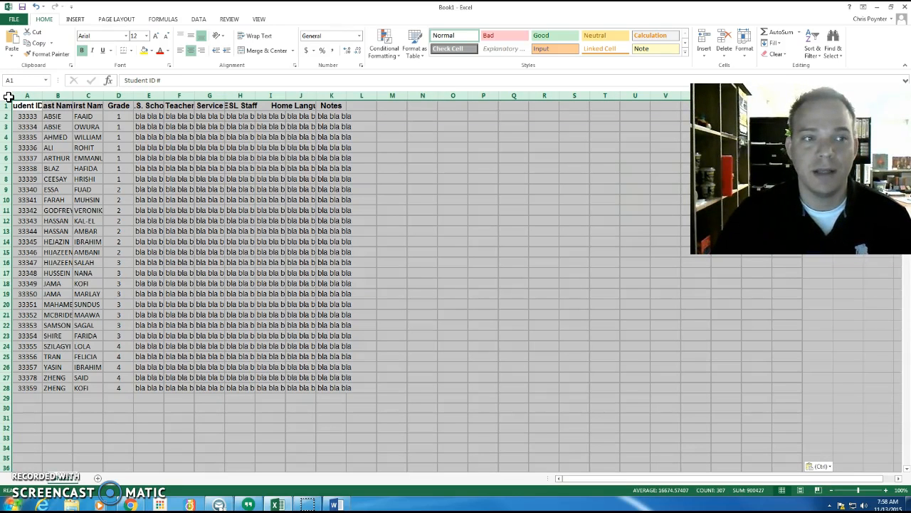
{"action": "right_click", "coordinate": [9, 98]}
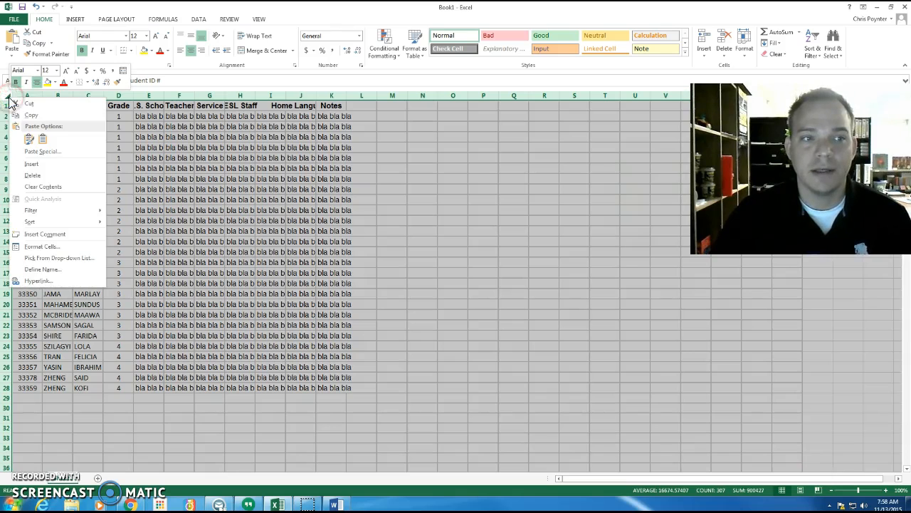
{"action": "left_click", "coordinate": [31, 114]}
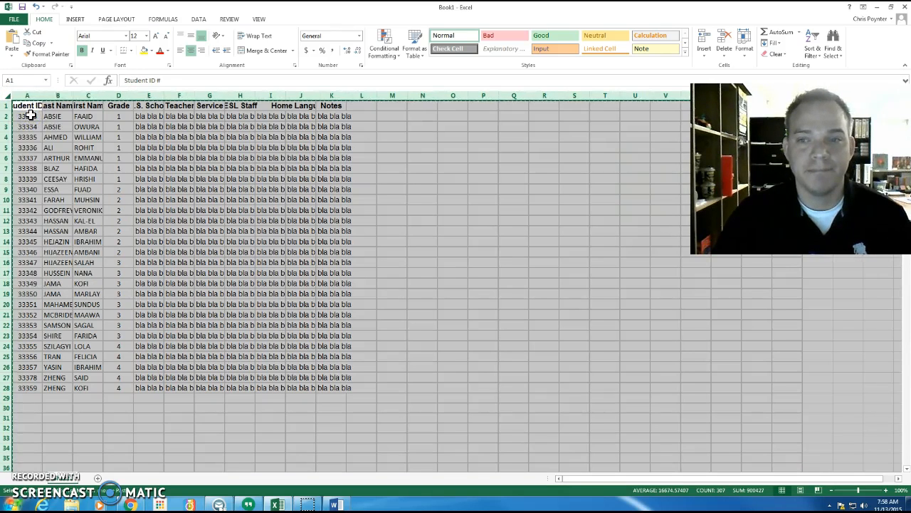
{"action": "left_click", "coordinate": [880, 11]}
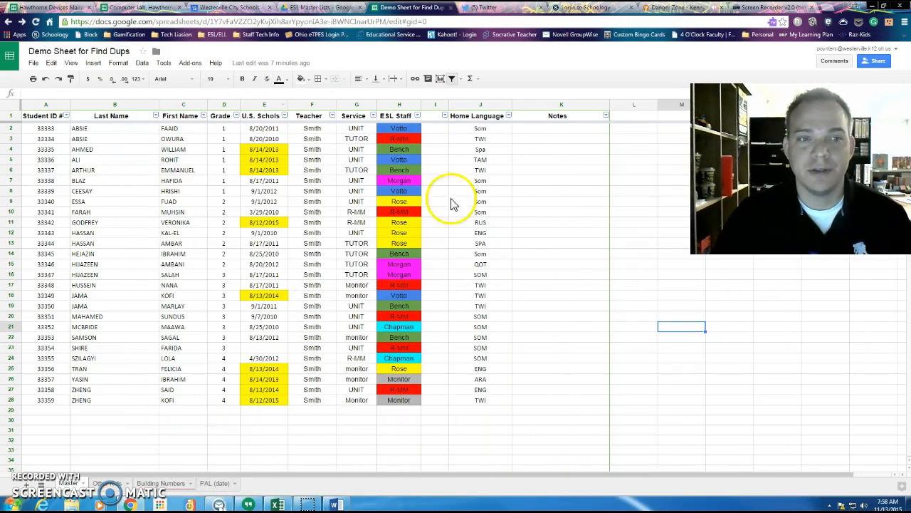
Step: Rename the PAL (date) sheet as PAL (13 Nov)
{"action": "left_click", "coordinate": [215, 485]}
{"action": "double_click", "coordinate": [226, 487]}
{"action": "left_click", "coordinate": [227, 484]}
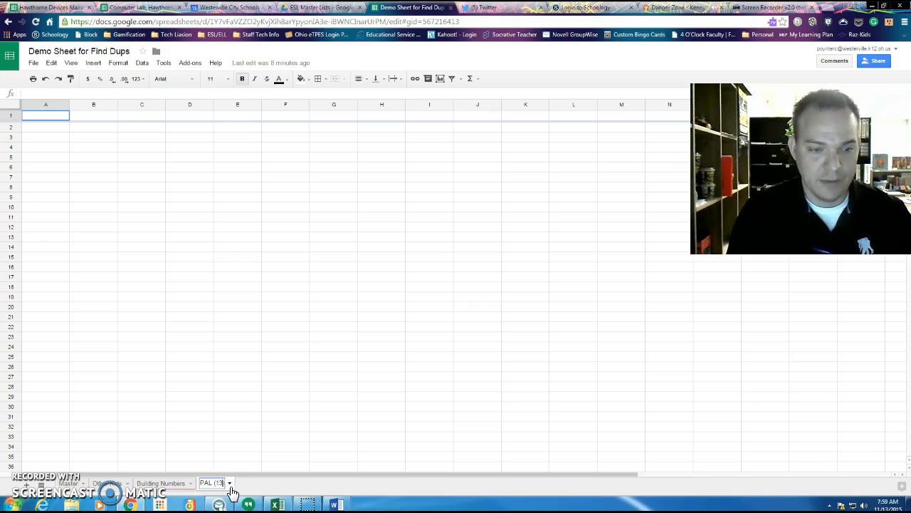
{"action": "type", "text": "Nov)"}
{"action": "key", "text": "Return"}
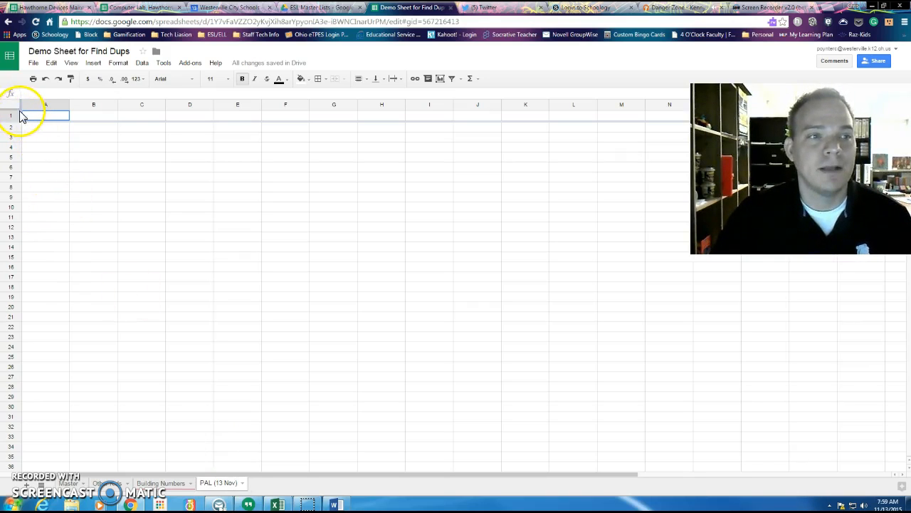
Step: Paste the copied student list over the whole PAL (13 Nov) sheet and deselect it
{"action": "left_click", "coordinate": [14, 104]}
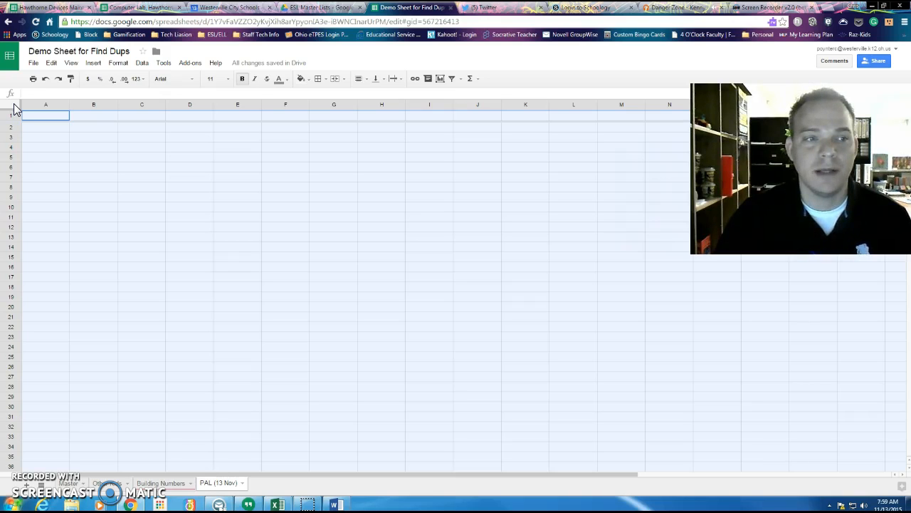
{"action": "right_click", "coordinate": [14, 106]}
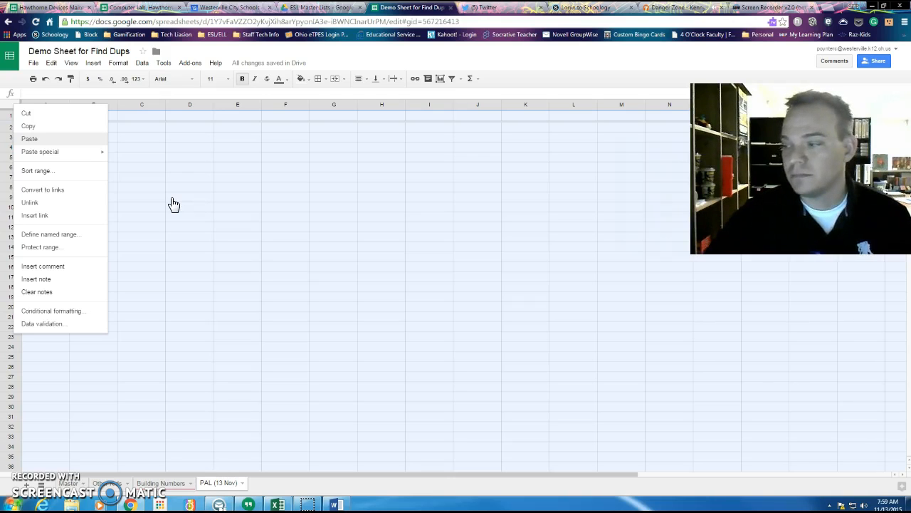
{"action": "left_click", "coordinate": [135, 285]}
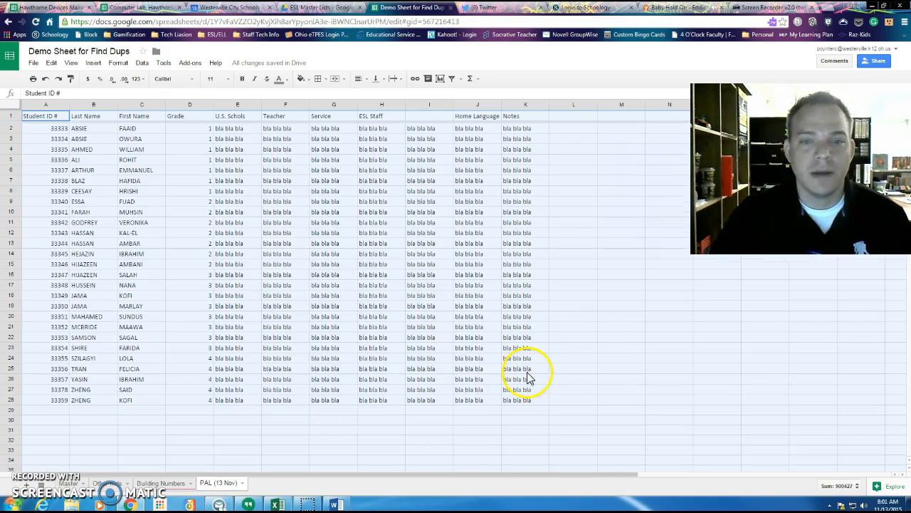
{"action": "left_click", "coordinate": [559, 377]}
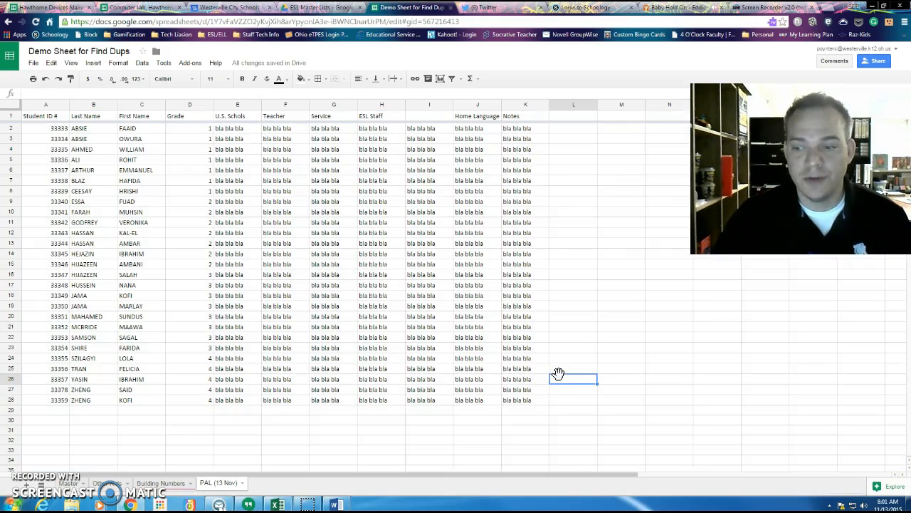
Step: Start the Remove Duplicates comparison of columns or sheets, using the Student ID # column of PAL (13 Nov) as the main data
{"action": "left_click", "coordinate": [191, 64]}
{"action": "mouse_move", "coordinate": [210, 95]}
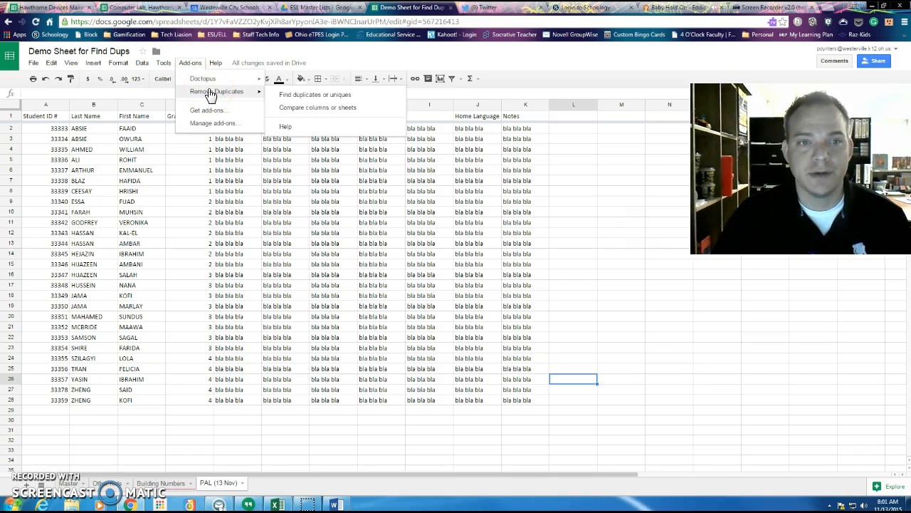
{"action": "left_click", "coordinate": [297, 109]}
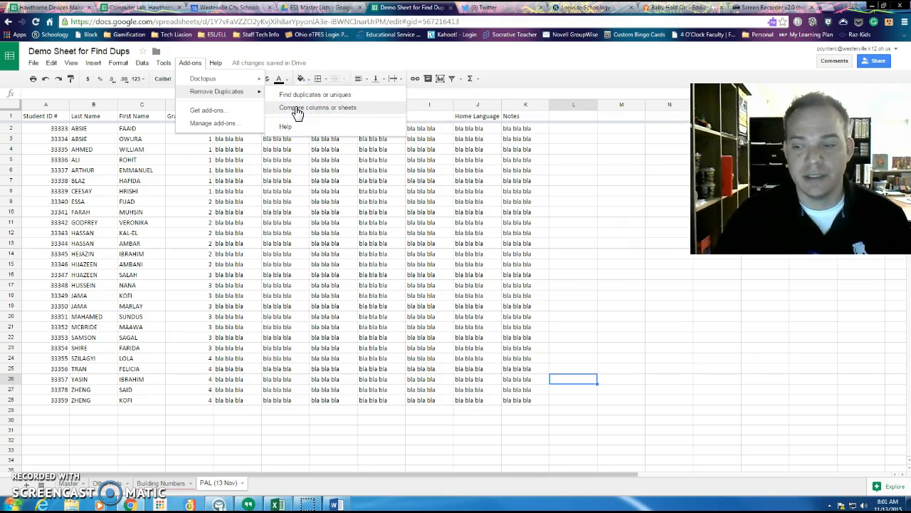
{"action": "left_click", "coordinate": [297, 109]}
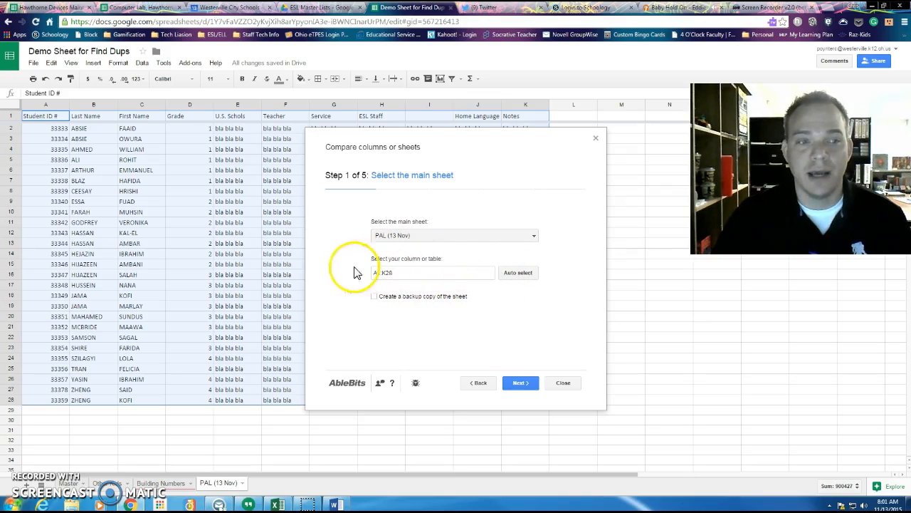
{"action": "left_click", "coordinate": [46, 105]}
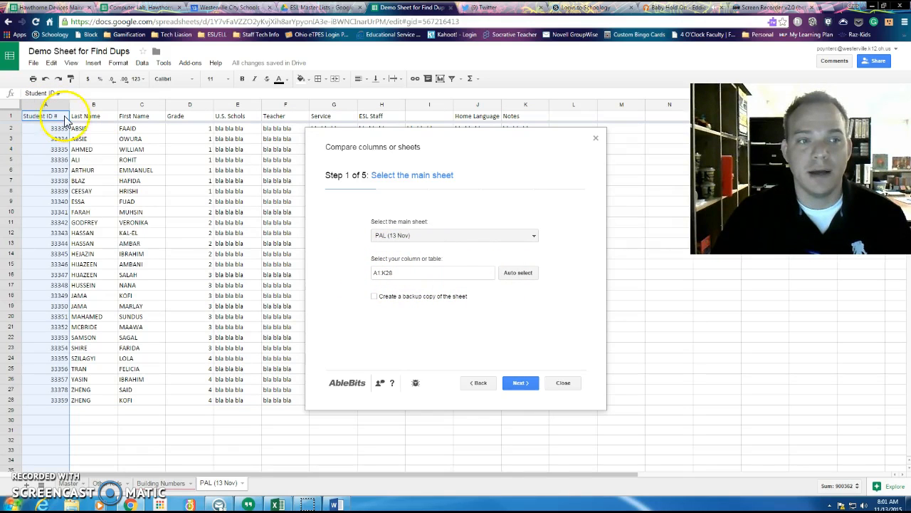
{"action": "left_click", "coordinate": [521, 384]}
{"action": "left_click", "coordinate": [515, 378]}
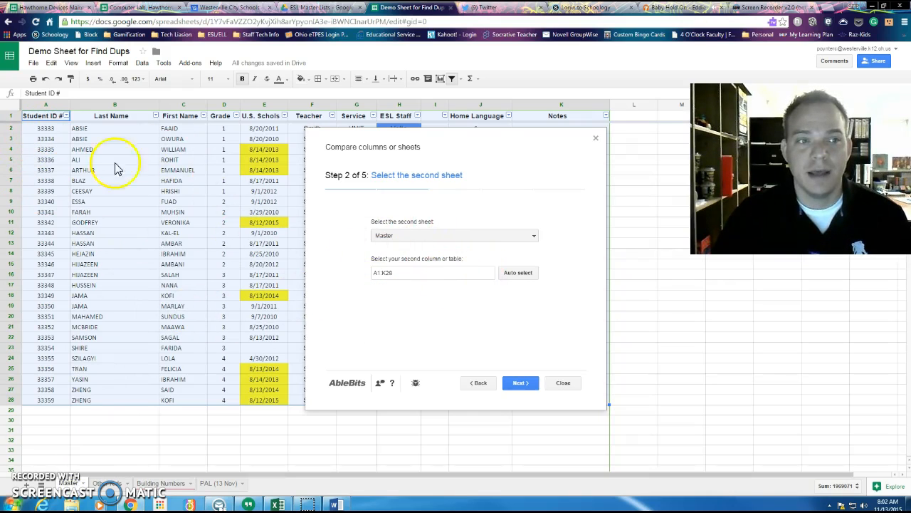
Step: Set the second comparison range to the Student ID # column of the Master sheet, A1:A949
{"action": "left_click", "coordinate": [415, 279]}
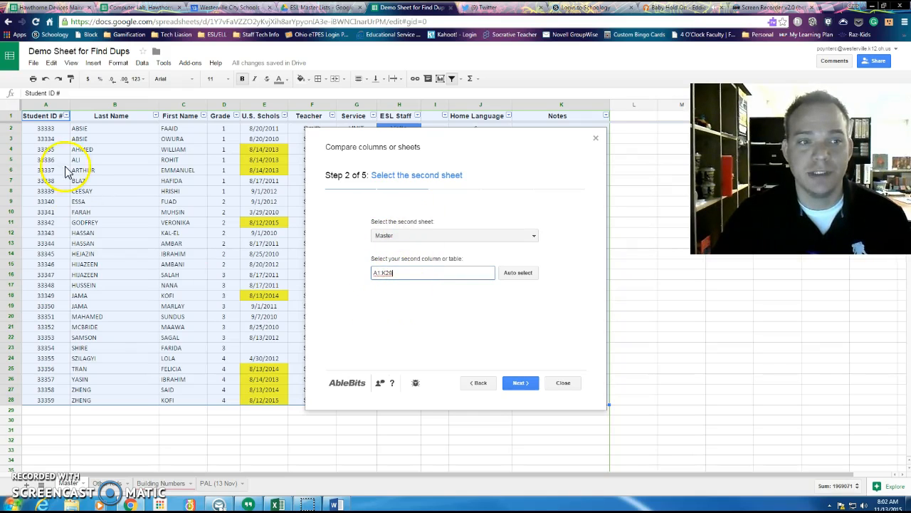
{"action": "left_click", "coordinate": [47, 105]}
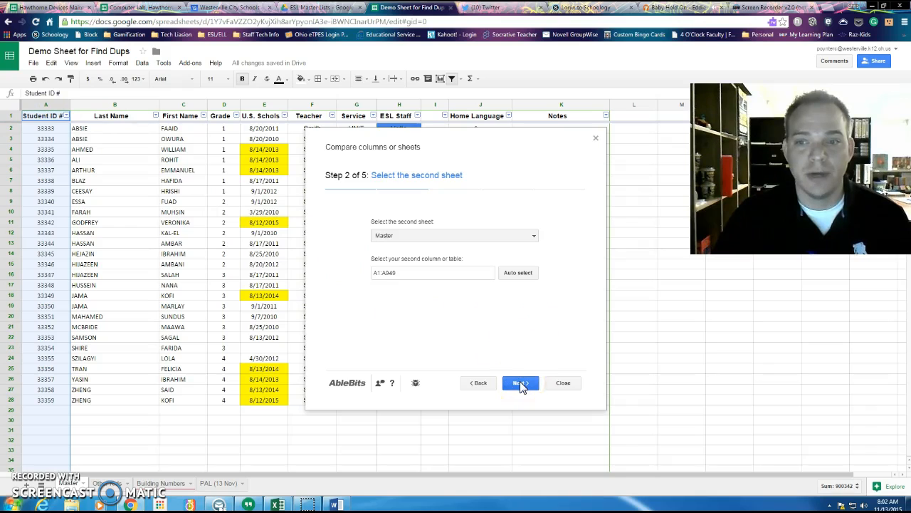
{"action": "left_click", "coordinate": [520, 383]}
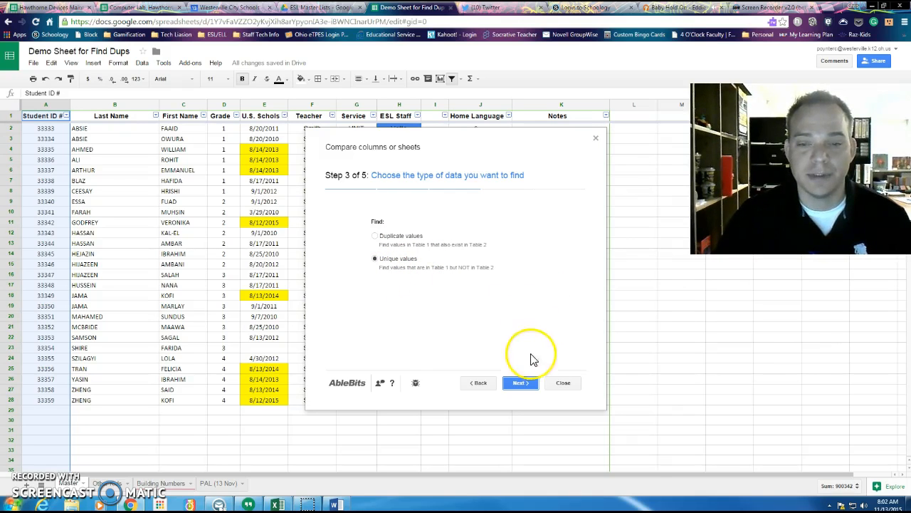
Step: Search for unique values and accept the Student ID # columns of both sheets, with headers and empty cells skipped, as the comparison pair
{"action": "left_click", "coordinate": [516, 386]}
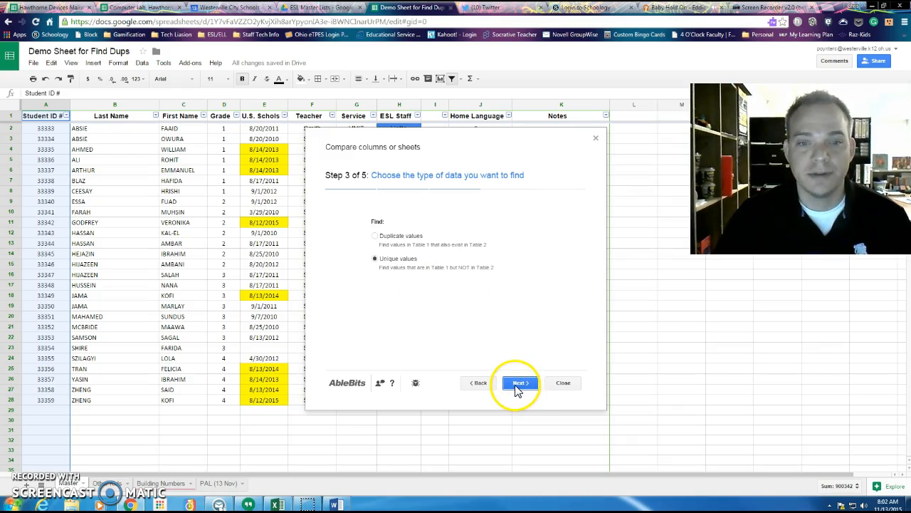
{"action": "left_click", "coordinate": [456, 327]}
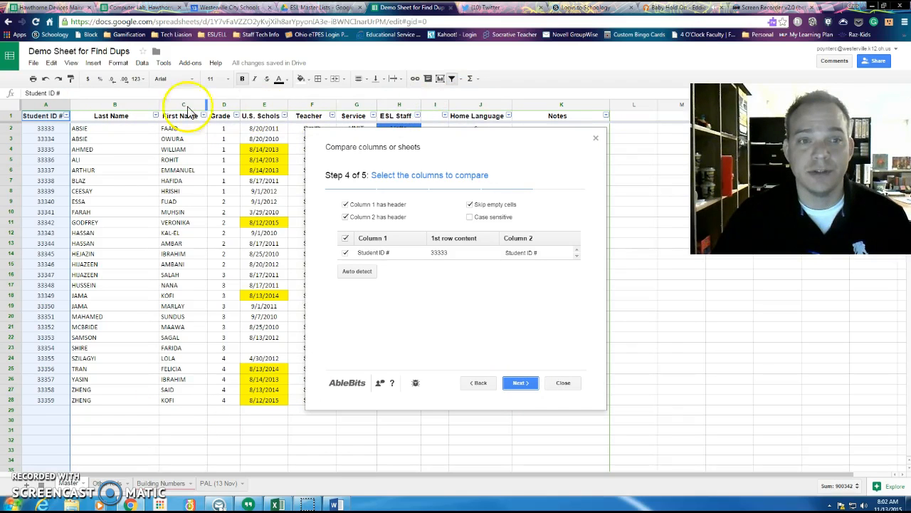
{"action": "left_click", "coordinate": [217, 484]}
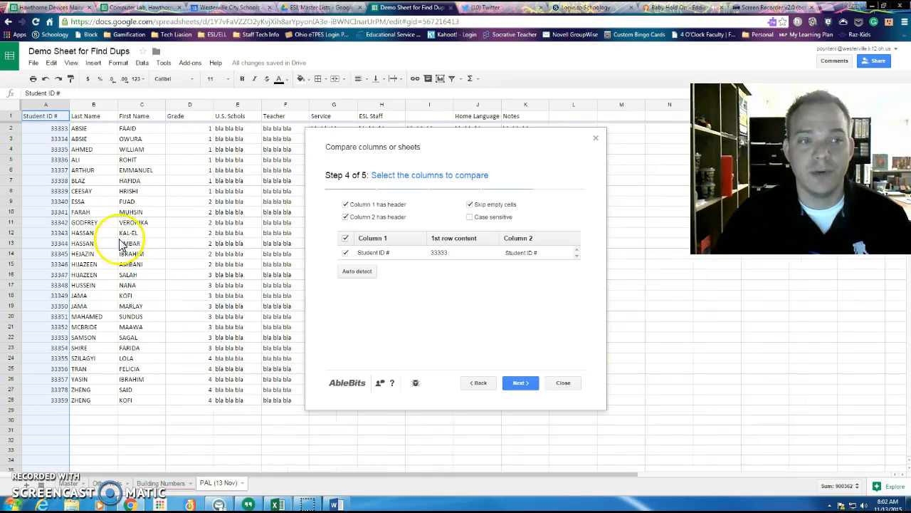
{"action": "left_click", "coordinate": [69, 484]}
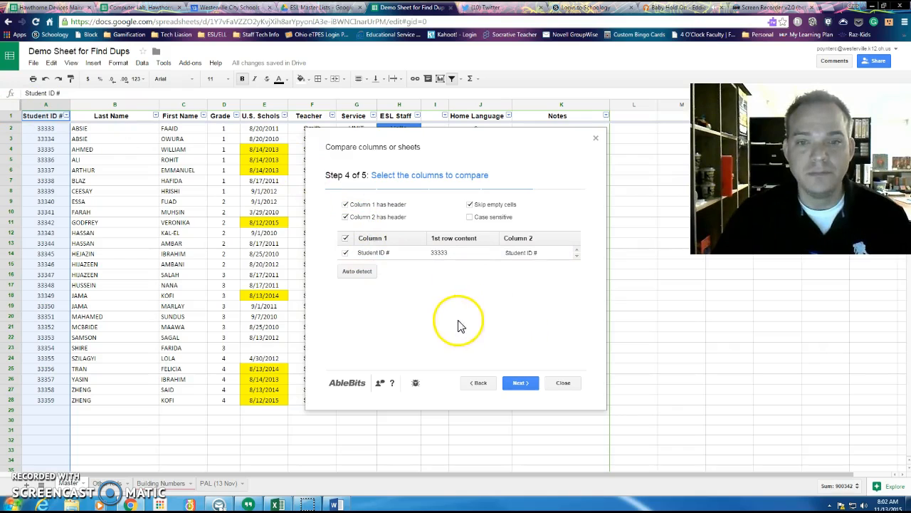
{"action": "left_click", "coordinate": [520, 384]}
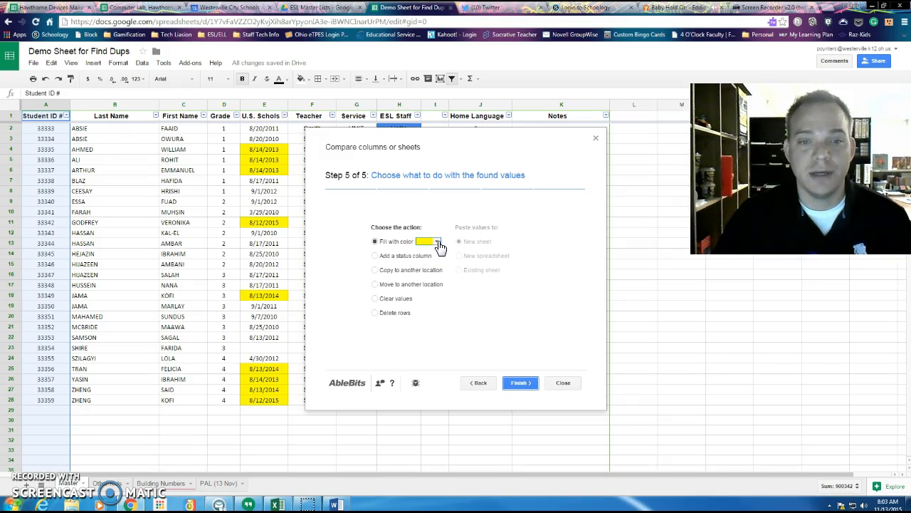
Step: Choose to fill the found unique values with yellow and finish the comparison
{"action": "left_click", "coordinate": [438, 242]}
{"action": "left_click", "coordinate": [437, 242]}
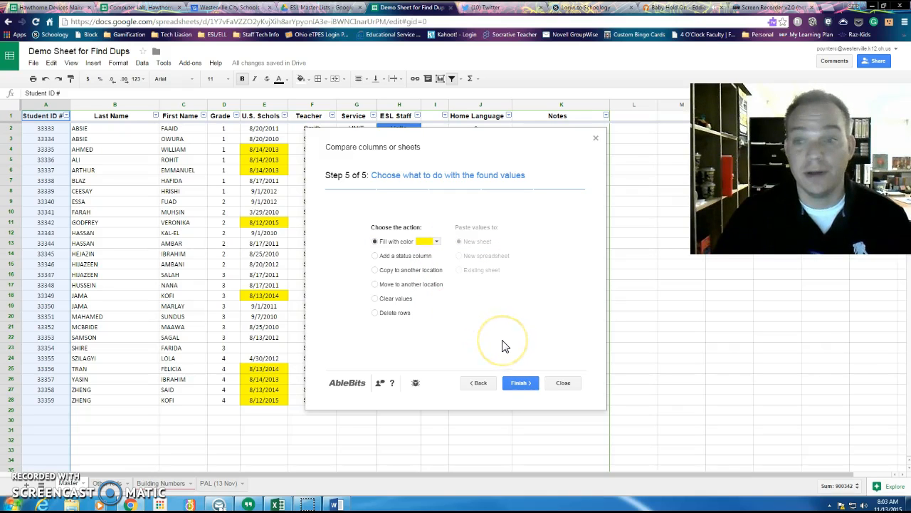
{"action": "left_click", "coordinate": [520, 384]}
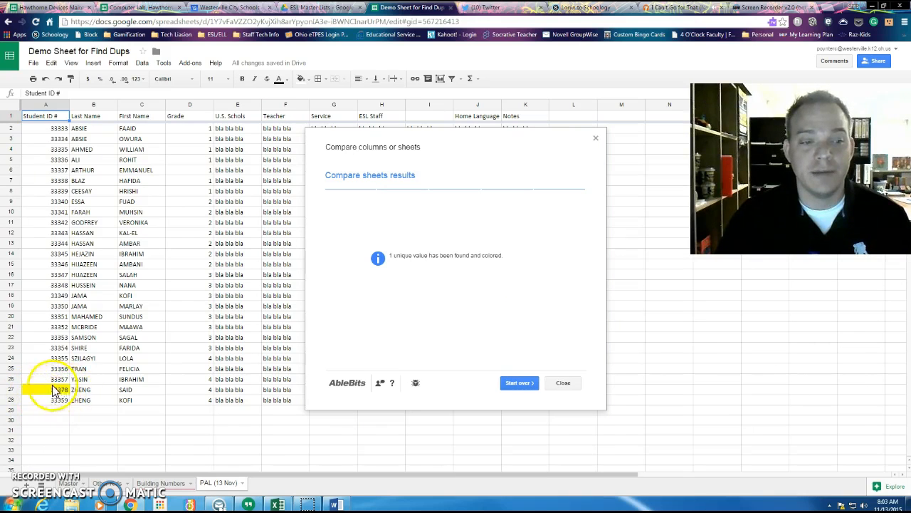
Step: Check the highlighted student's row in PAL (13 Nov) against the matching row of the Master sheet
{"action": "left_click", "coordinate": [69, 483]}
{"action": "left_click", "coordinate": [50, 400]}
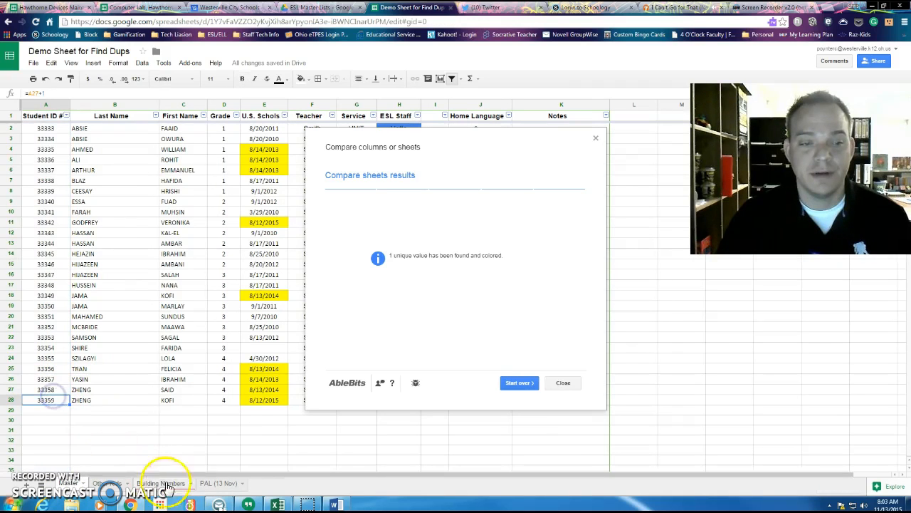
{"action": "left_click", "coordinate": [214, 484]}
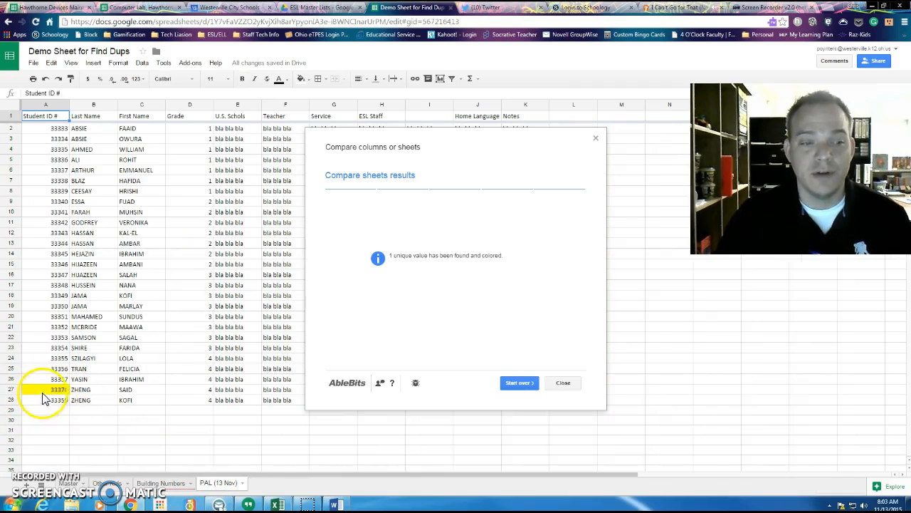
{"action": "left_click_drag", "start_coordinate": [45, 390], "coordinate": [153, 399]}
{"action": "right_click", "coordinate": [141, 388]}
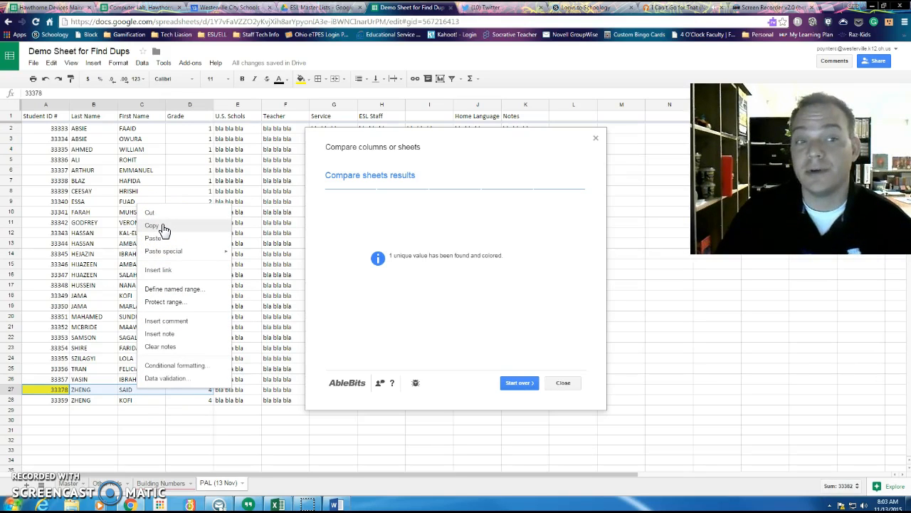
{"action": "left_click", "coordinate": [170, 420]}
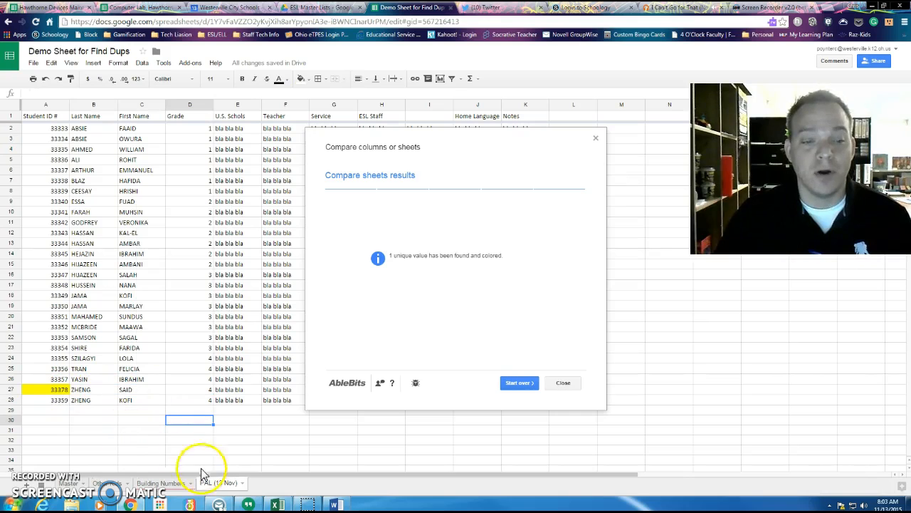
{"action": "left_click", "coordinate": [55, 391]}
{"action": "left_click", "coordinate": [87, 389]}
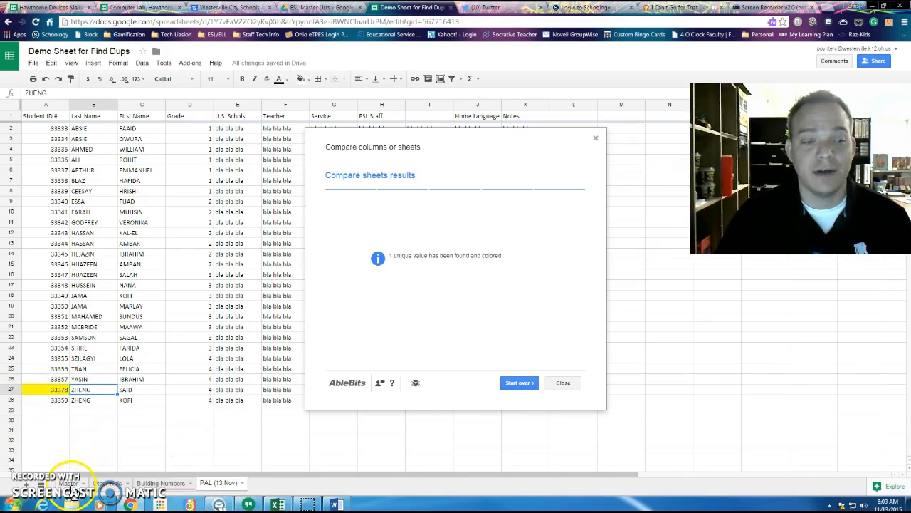
{"action": "left_click", "coordinate": [69, 483]}
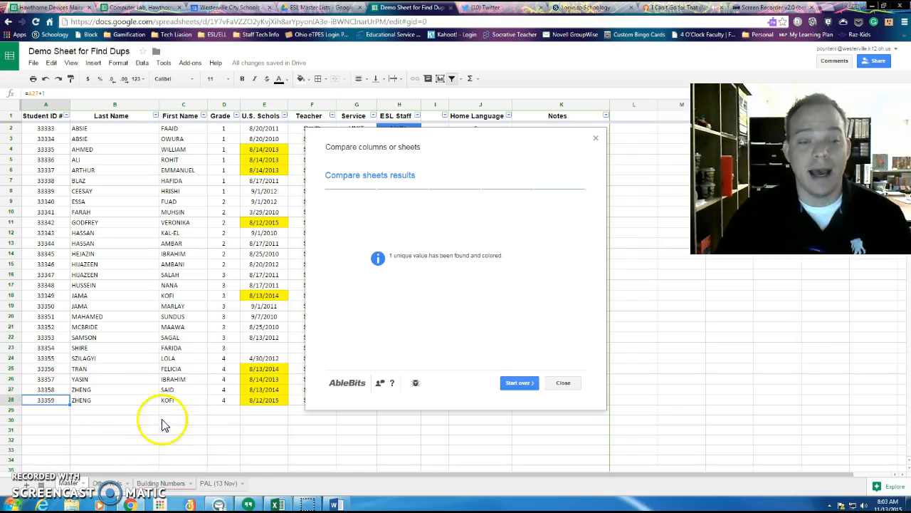
Step: Start the comparison over with the Master sheet's Student ID # column, A1:A949, as the main data
{"action": "left_click", "coordinate": [517, 384]}
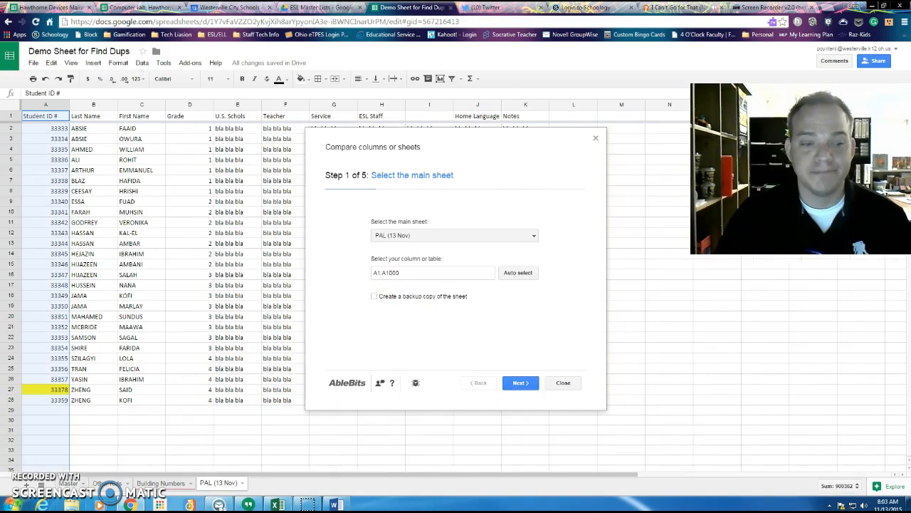
{"action": "left_click", "coordinate": [96, 423]}
{"action": "left_click", "coordinate": [69, 484]}
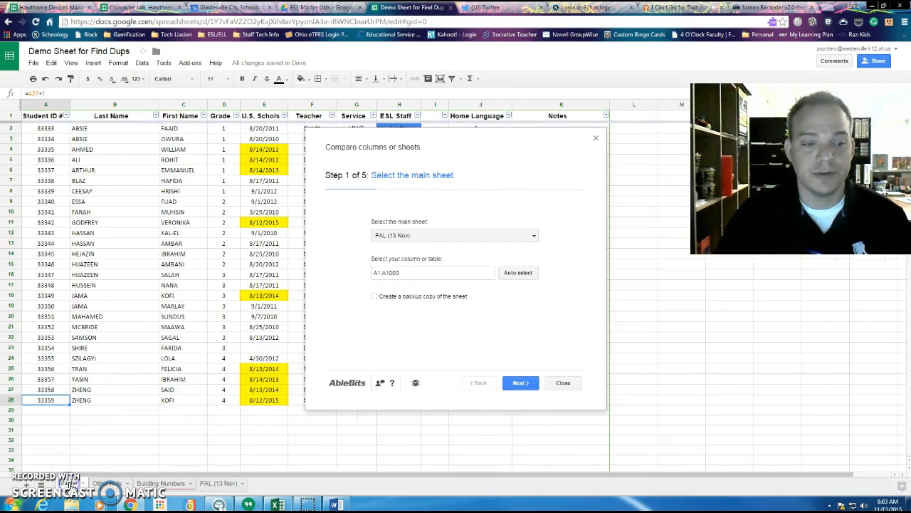
{"action": "left_click", "coordinate": [45, 104]}
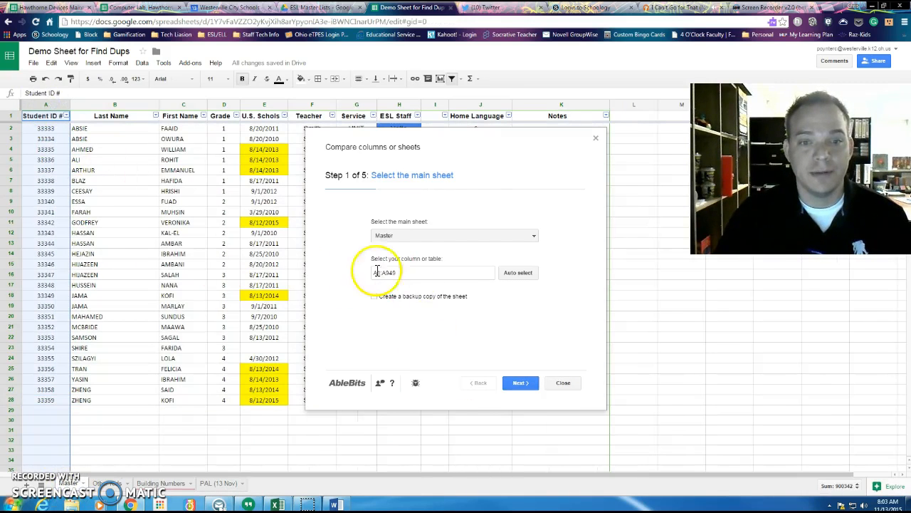
{"action": "left_click", "coordinate": [521, 385]}
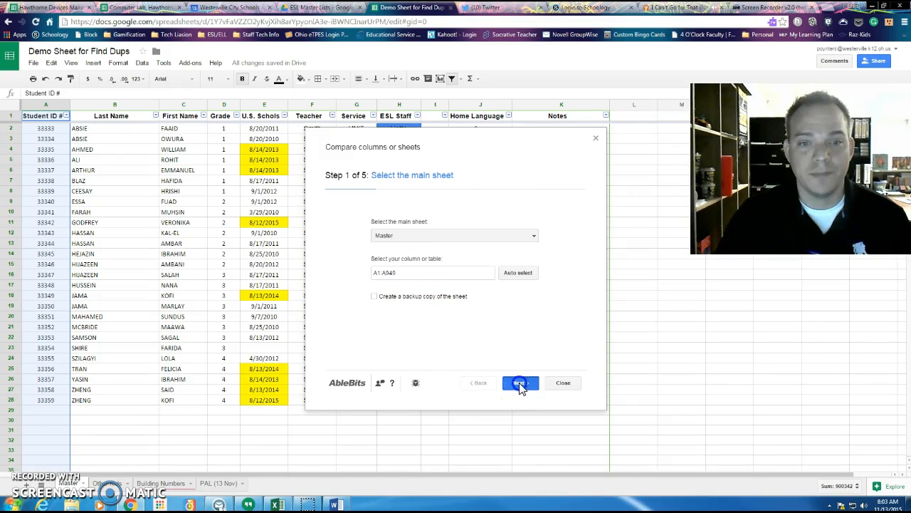
Step: Set the second comparison range to the Student ID # column of the PAL (13 Nov) sheet
{"action": "left_click", "coordinate": [221, 483]}
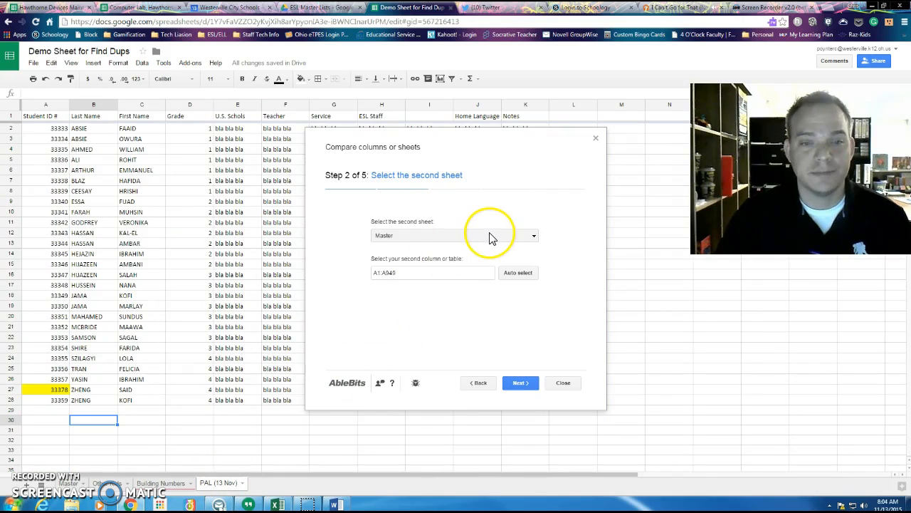
{"action": "left_click", "coordinate": [47, 105]}
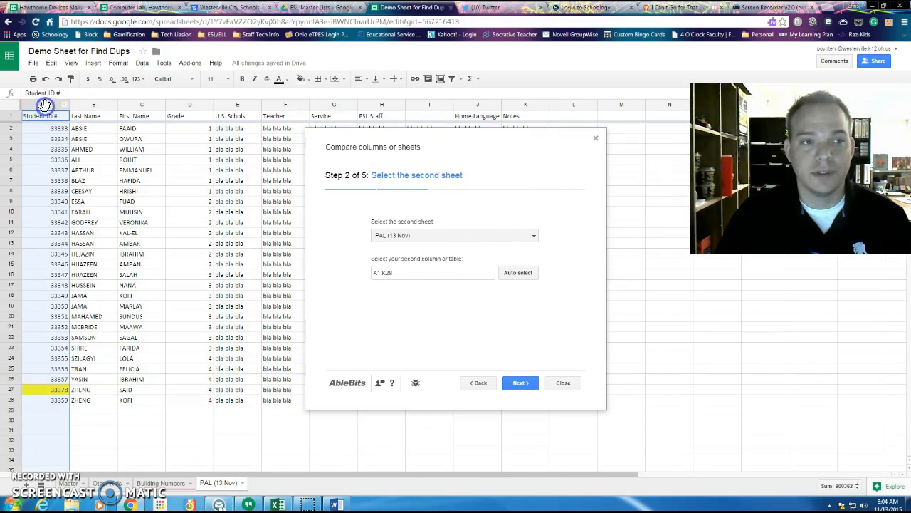
{"action": "left_click", "coordinate": [518, 384]}
Step: Find the unique values between the Student ID # columns, fill them with yellow, and close the comparison results
{"action": "left_click", "coordinate": [399, 260]}
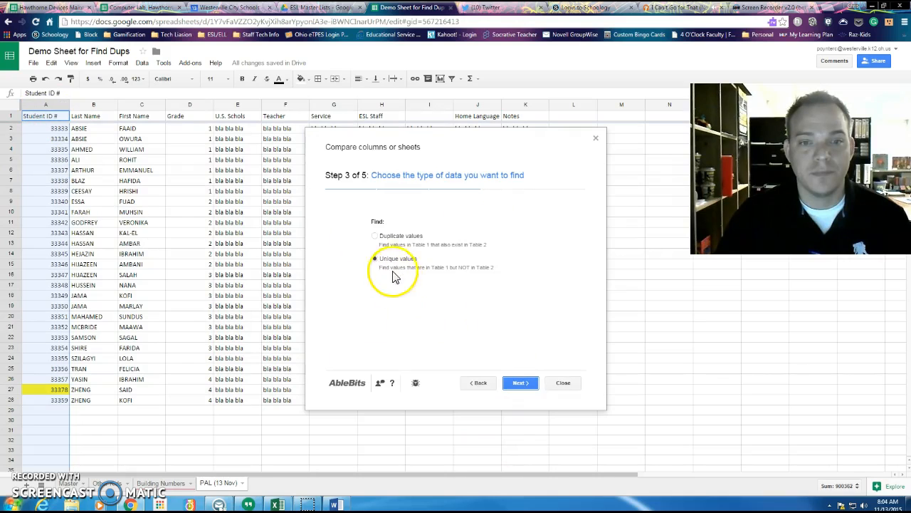
{"action": "left_click", "coordinate": [520, 383]}
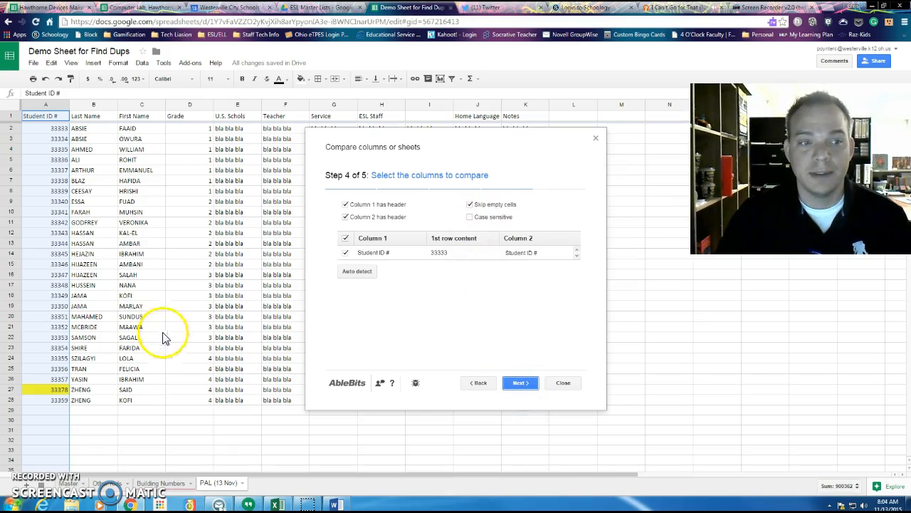
{"action": "left_click", "coordinate": [514, 384]}
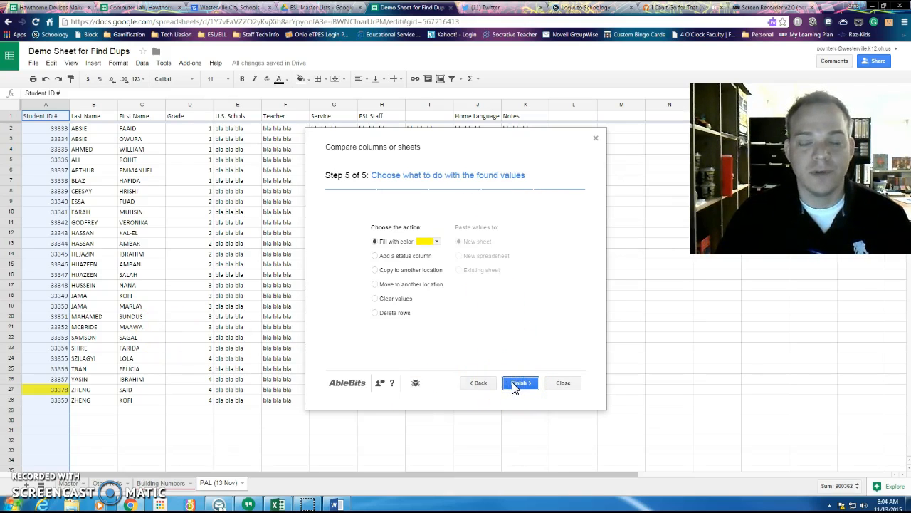
{"action": "left_click", "coordinate": [512, 383]}
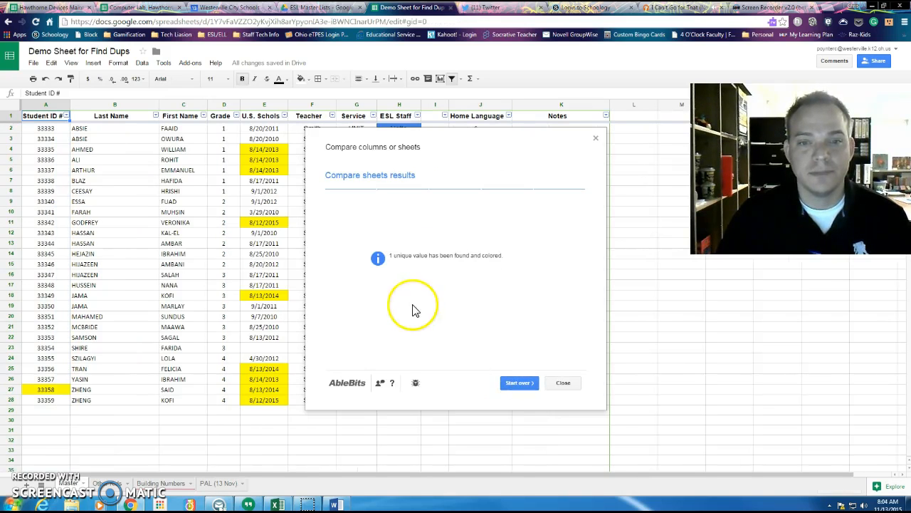
{"action": "left_click", "coordinate": [562, 385]}
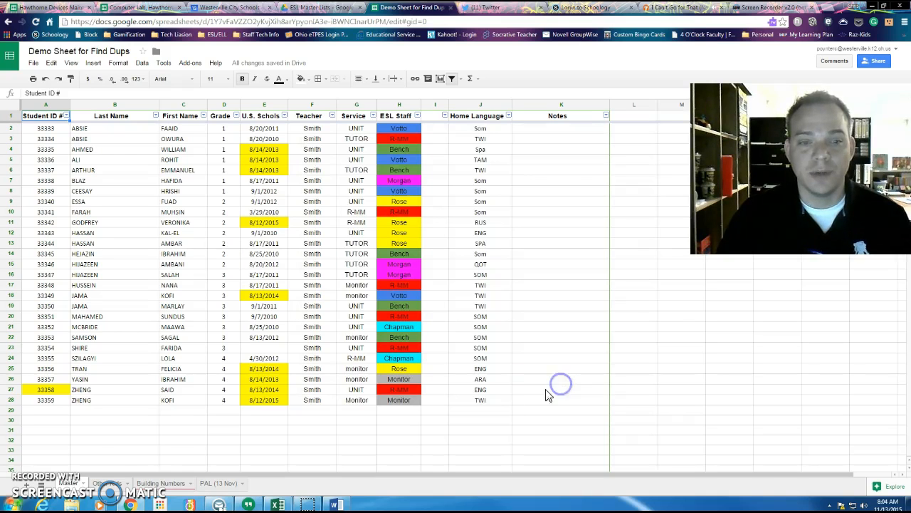
Step: Compare the highlighted student ID in row 27 of the Master sheet with the one in PAL (13 Nov)
{"action": "left_click", "coordinate": [121, 440]}
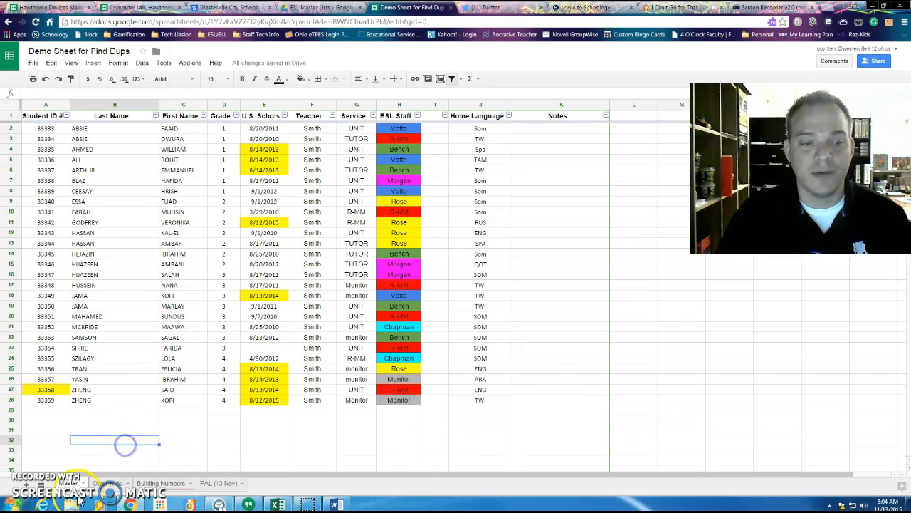
{"action": "left_click", "coordinate": [15, 389]}
{"action": "left_click", "coordinate": [46, 419]}
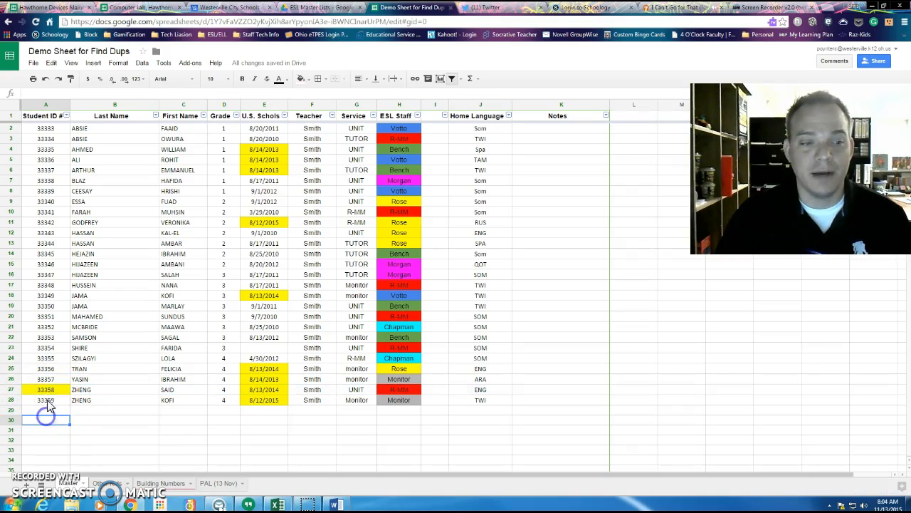
{"action": "left_click", "coordinate": [217, 484]}
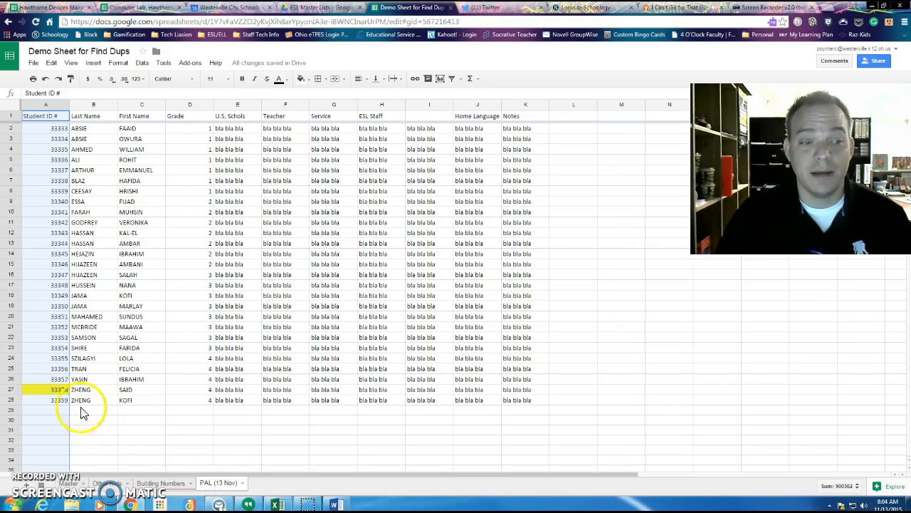
{"action": "left_click", "coordinate": [43, 391]}
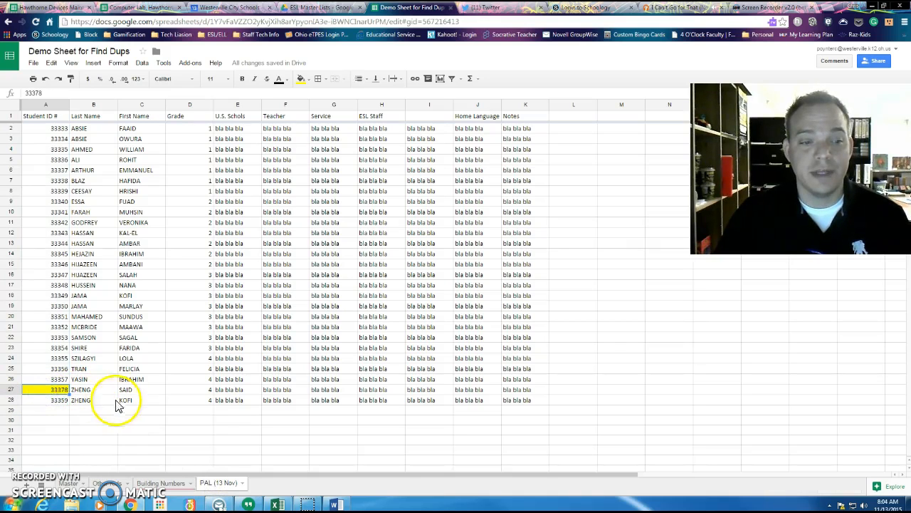
{"action": "left_click", "coordinate": [71, 484]}
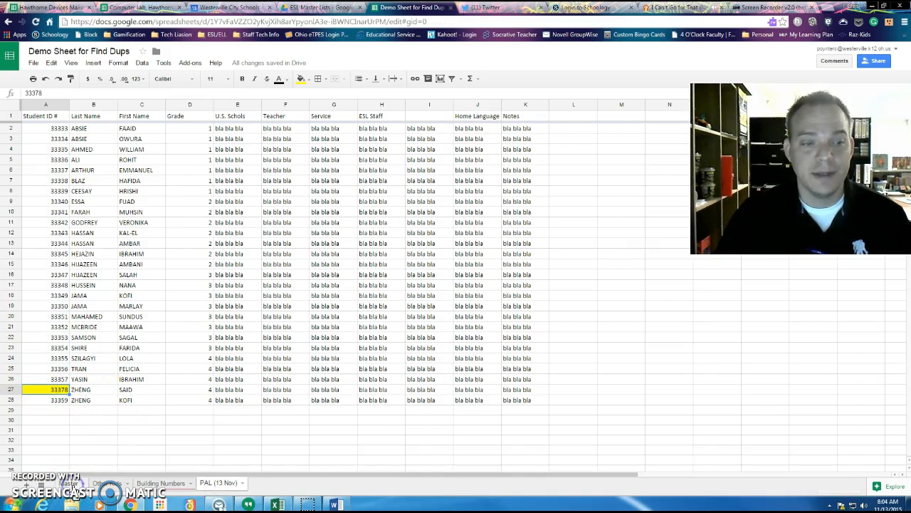
{"action": "left_click", "coordinate": [57, 390]}
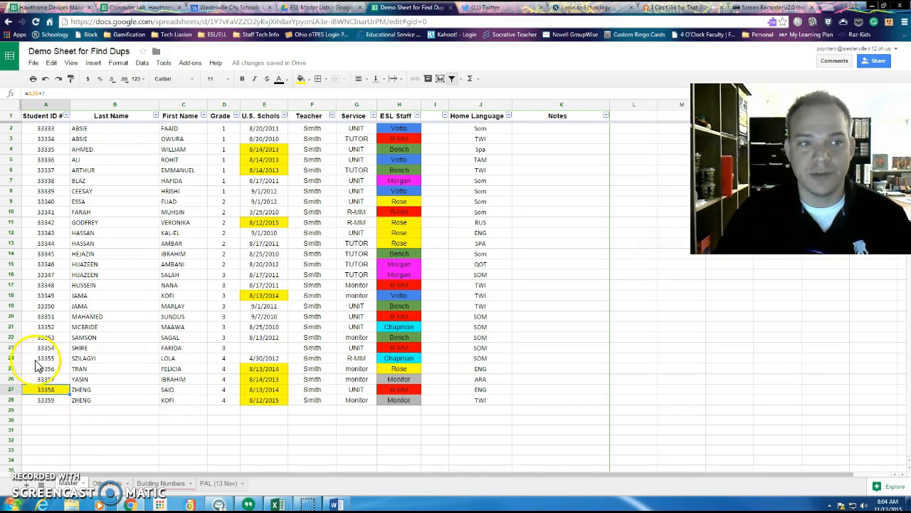
{"action": "left_click", "coordinate": [216, 483]}
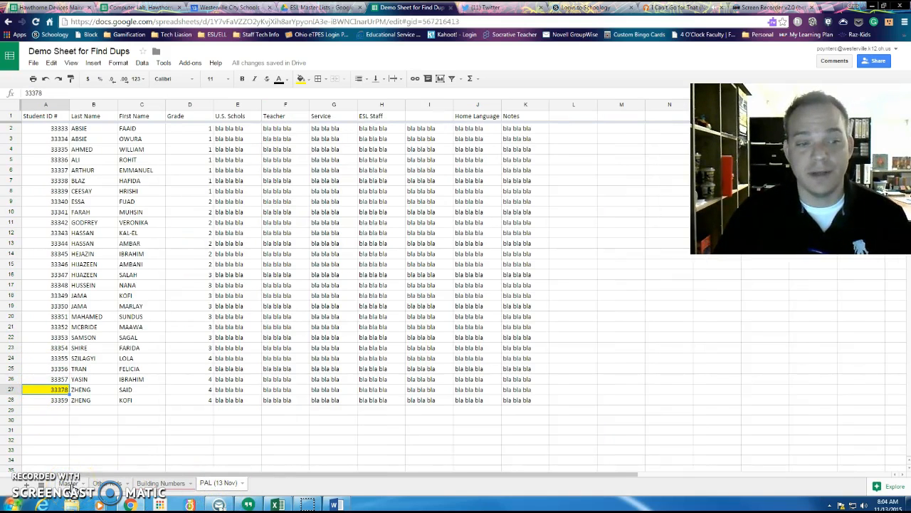
{"action": "left_click", "coordinate": [69, 483]}
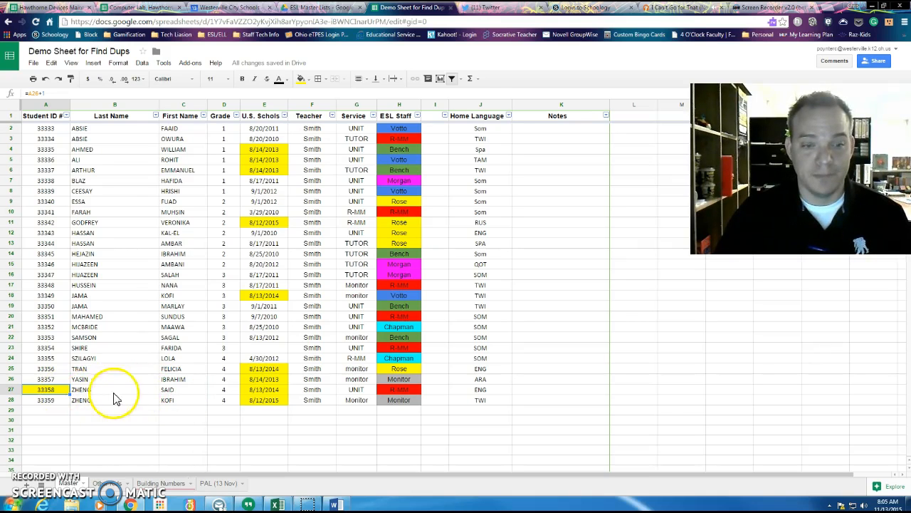
{"action": "left_click", "coordinate": [212, 484]}
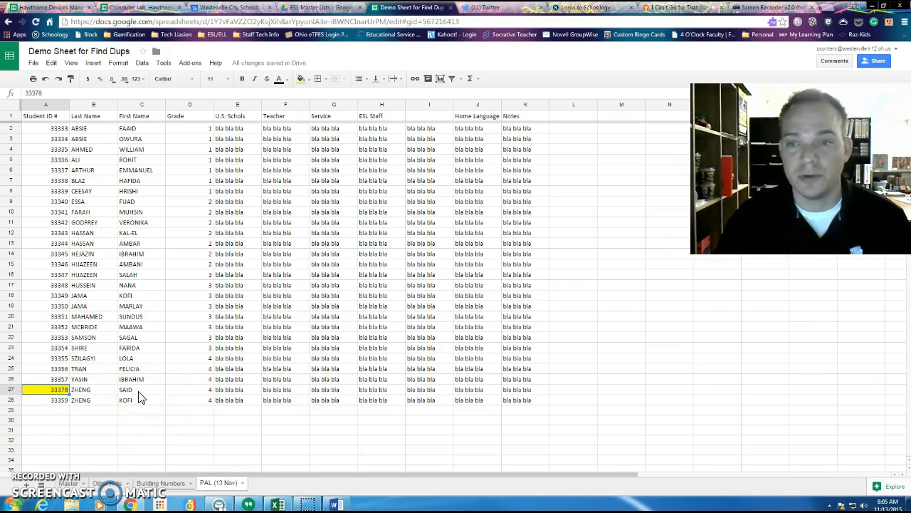
Step: Examine the Last Name and First Name columns of the Master sheet, and deselect them
{"action": "left_click", "coordinate": [70, 484]}
{"action": "left_click", "coordinate": [108, 105]}
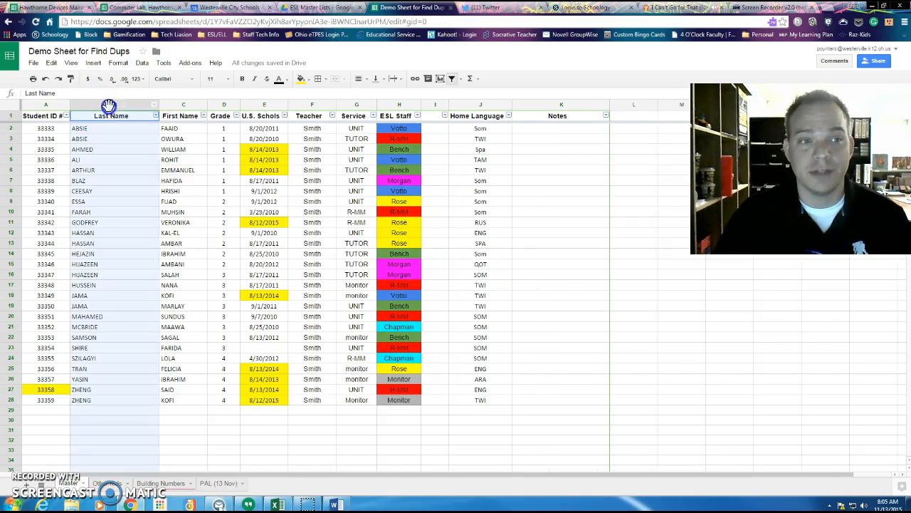
{"action": "left_click", "coordinate": [173, 105]}
{"action": "left_click", "coordinate": [122, 105]}
{"action": "left_click", "coordinate": [173, 106]}
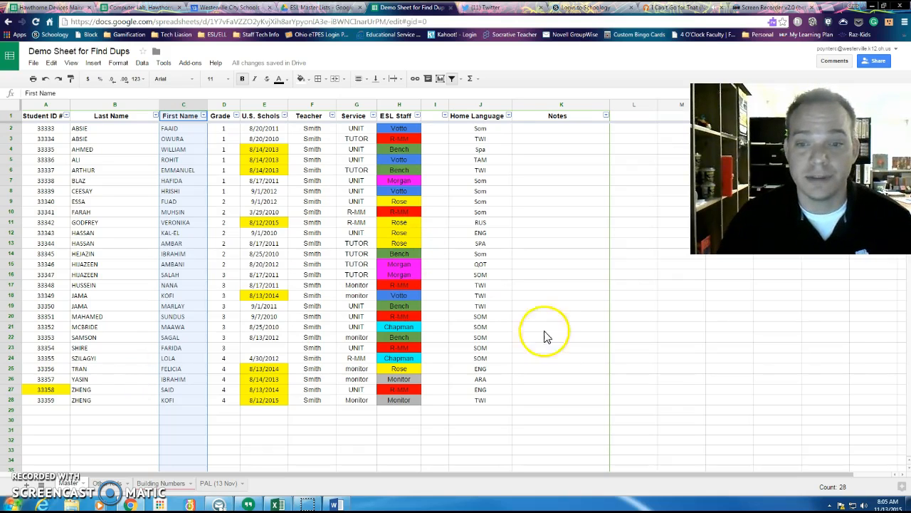
{"action": "left_click", "coordinate": [647, 369]}
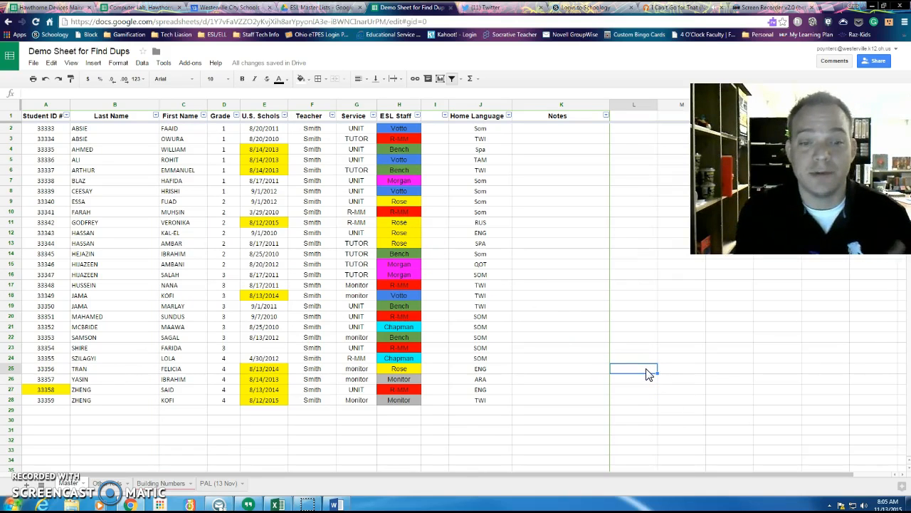